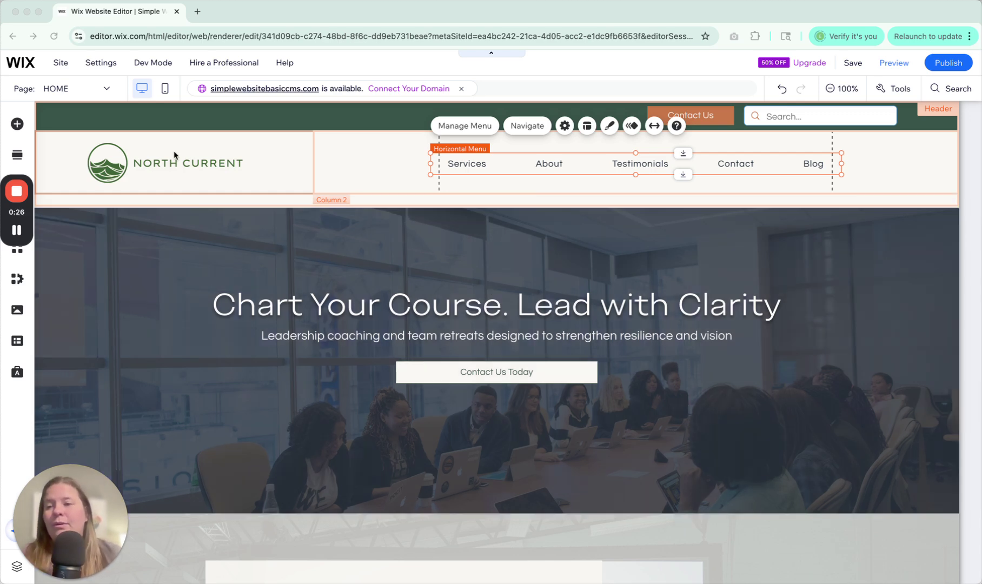
# - Bring up the header logo column's options, then dismiss them without choosing anything
pyautogui.rightClick(36, 181)
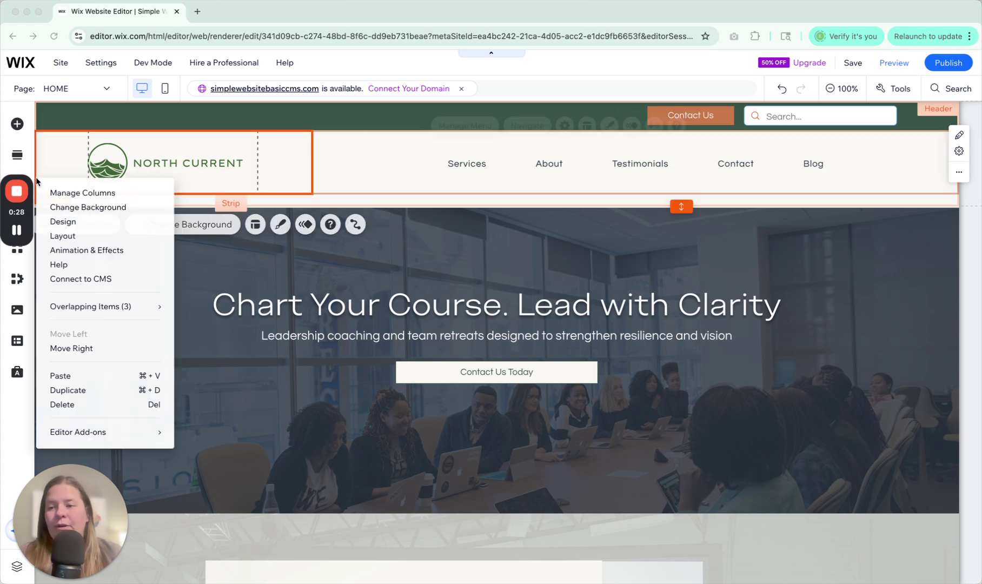
pyautogui.moveTo(29, 206); pyautogui.dragTo(938, 384)
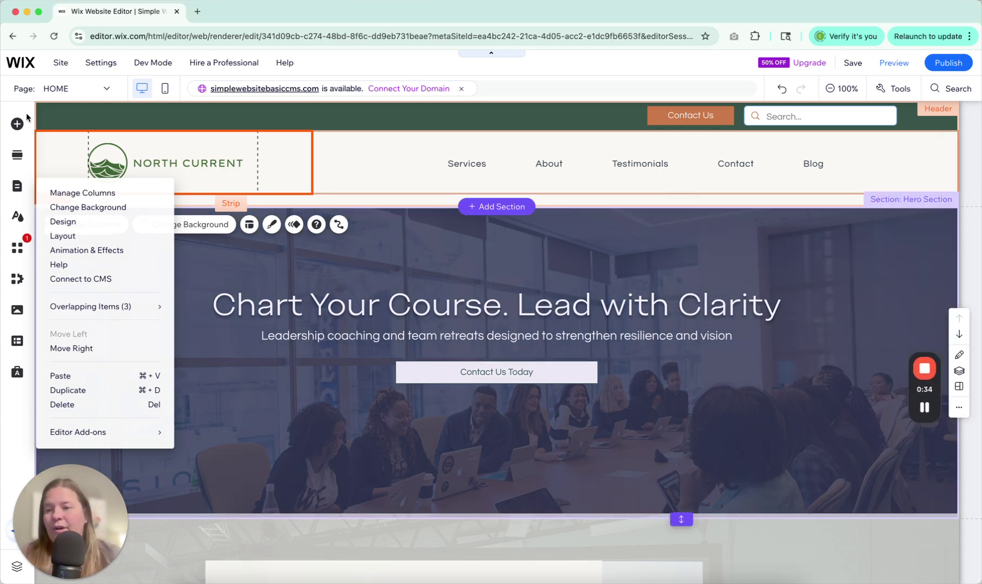
pyautogui.press('Escape')
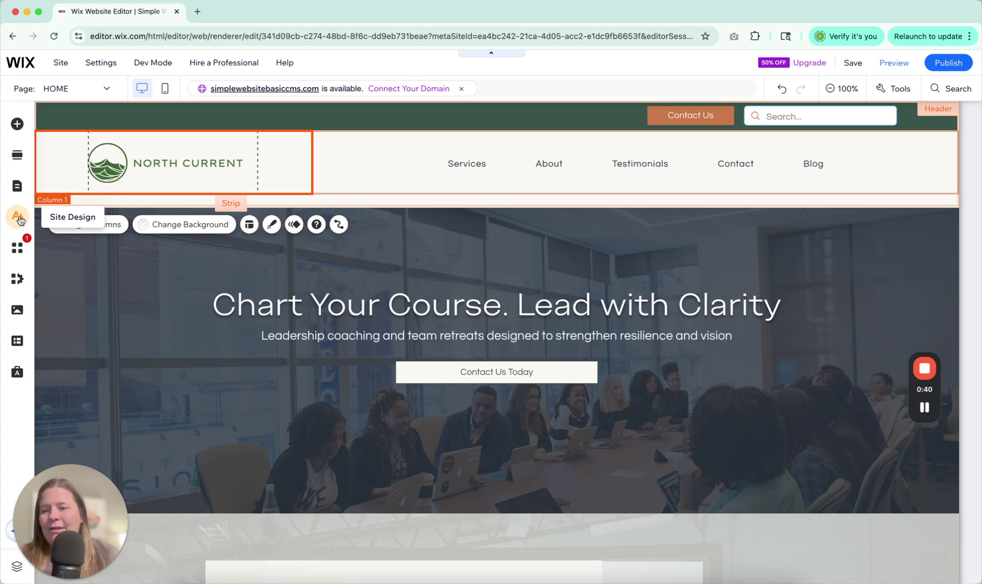
# - Open the Site Design panel and scroll through its theme, colour, text and background options
pyautogui.click(17, 217)
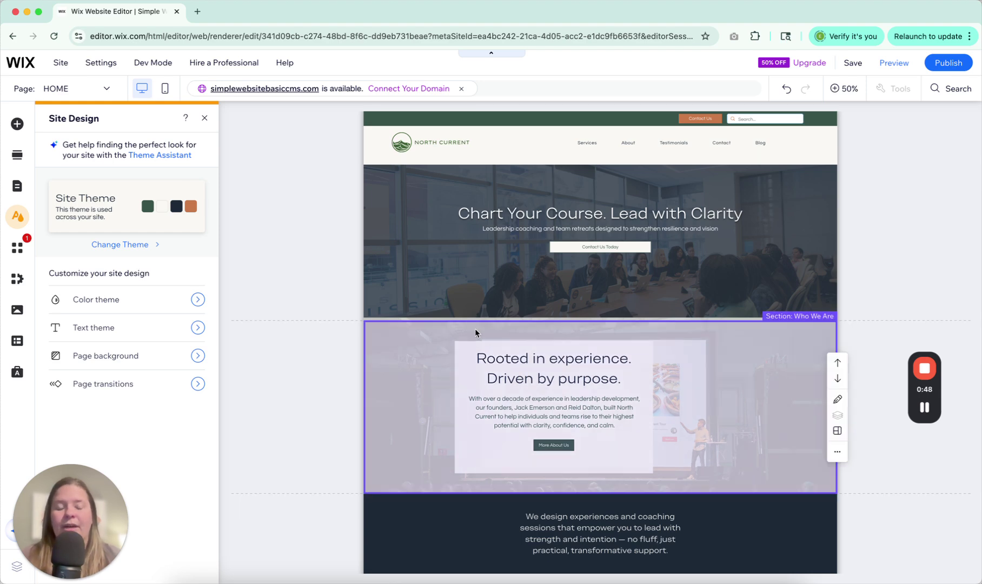
pyautogui.scroll(-5, 462, 294)
pyautogui.scroll(6, 463, 294)
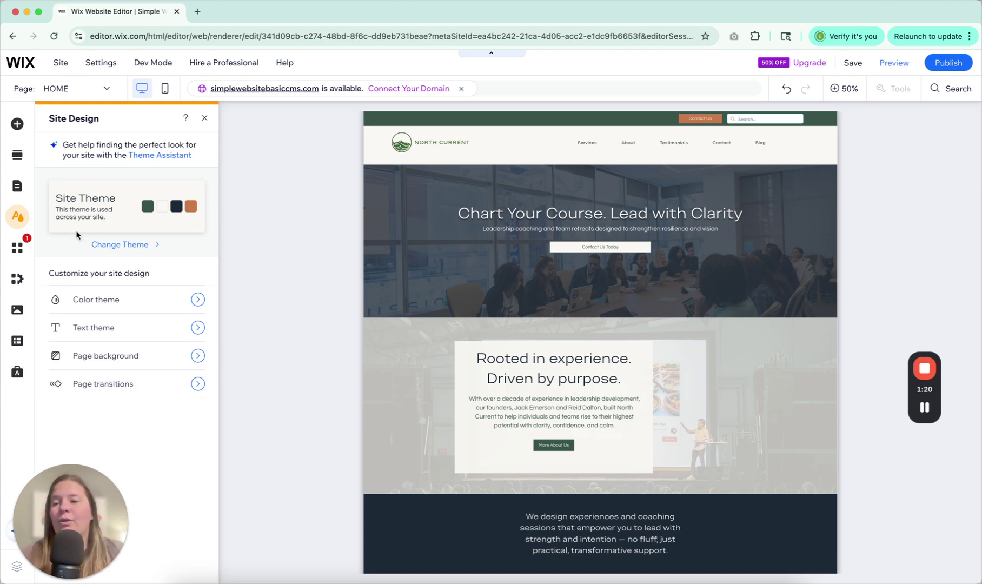
# - Preview the Energetic, Retro vibrant, Technical, Savvy, Contemporary and Fashionable themes on the site
pyautogui.click(109, 213)
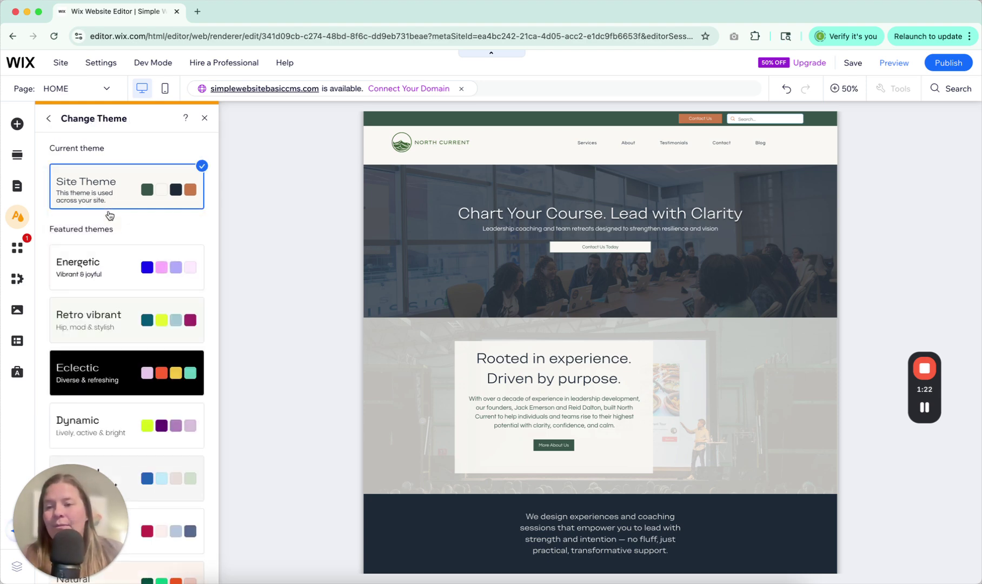
pyautogui.click(128, 257)
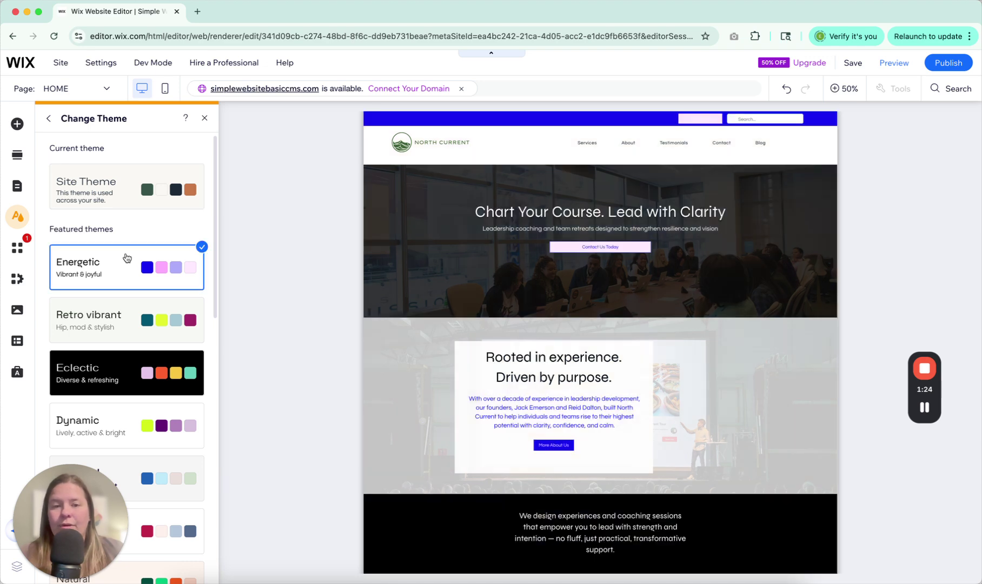
pyautogui.click(122, 321)
pyautogui.scroll(-5, 119, 336)
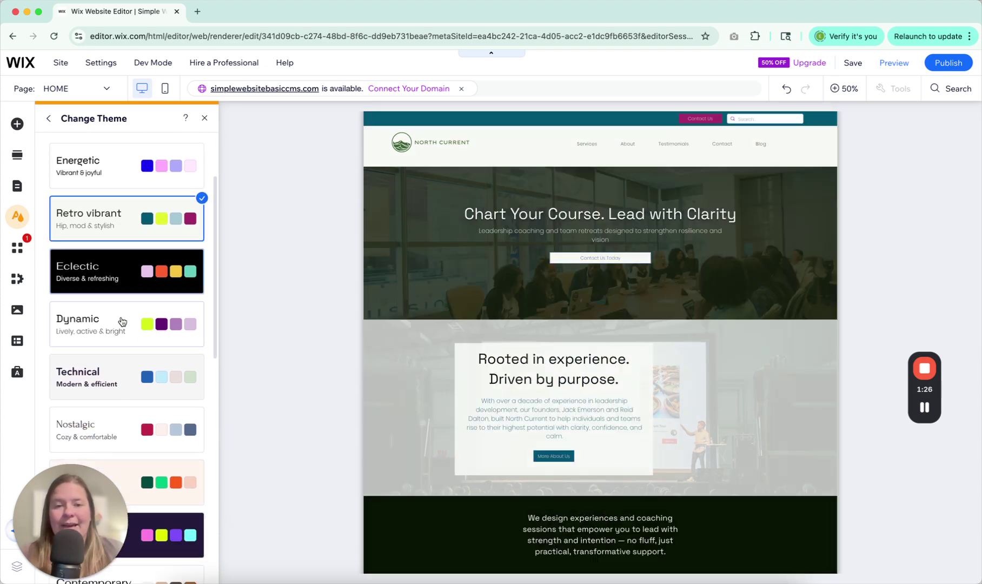
pyautogui.click(117, 355)
pyautogui.scroll(-4, 119, 348)
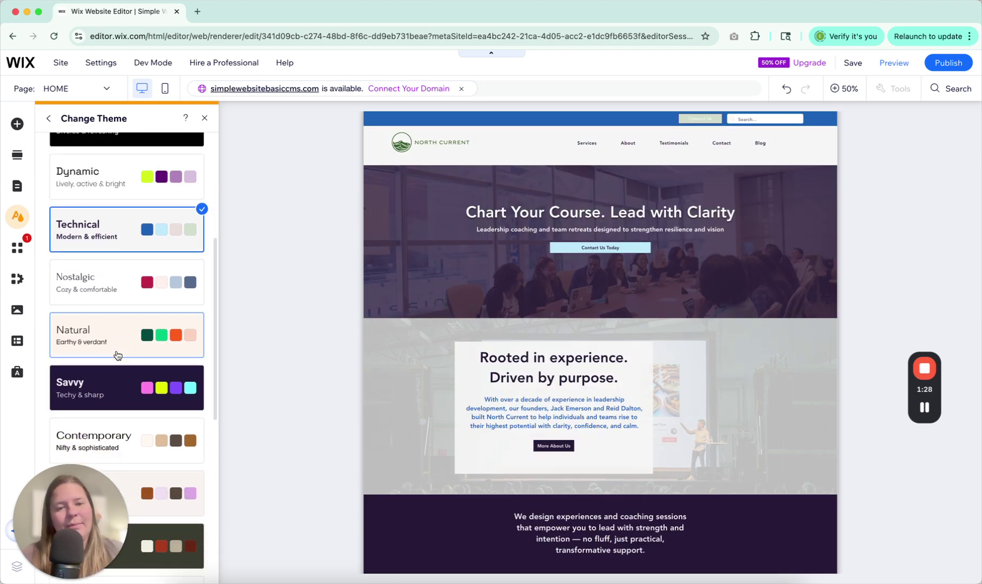
pyautogui.click(122, 342)
pyautogui.scroll(-2, 122, 338)
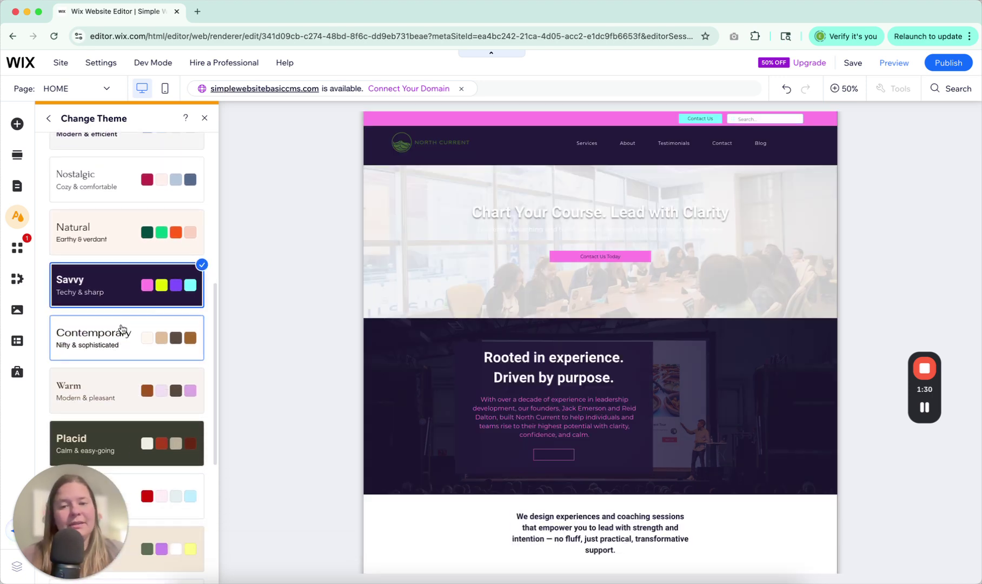
pyautogui.click(123, 344)
pyautogui.scroll(-4, 125, 345)
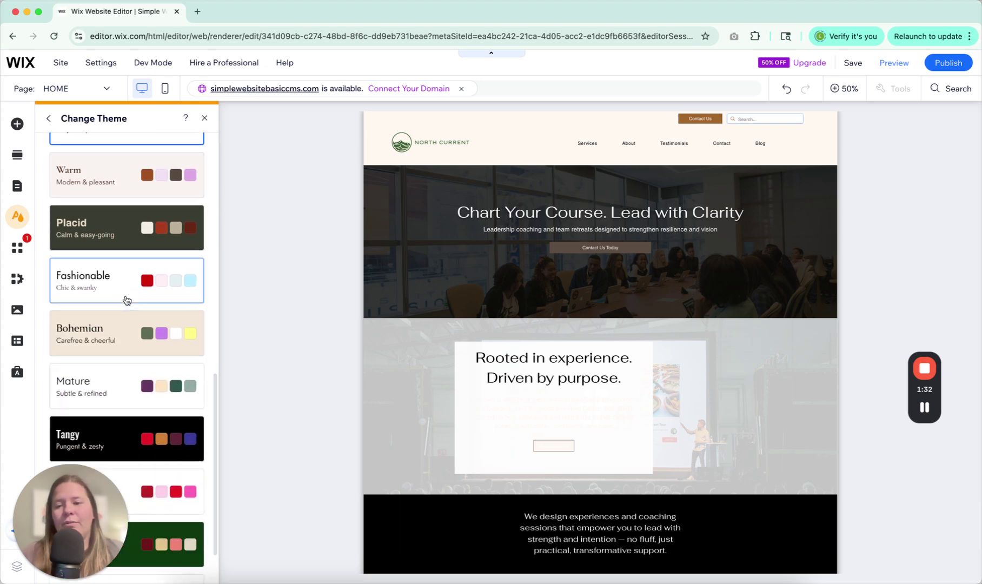
pyautogui.click(128, 300)
# - Preview Bohemian, Vivid and the themes below it, then revert to the original Site Theme
pyautogui.click(136, 357)
pyautogui.scroll(-2, 134, 354)
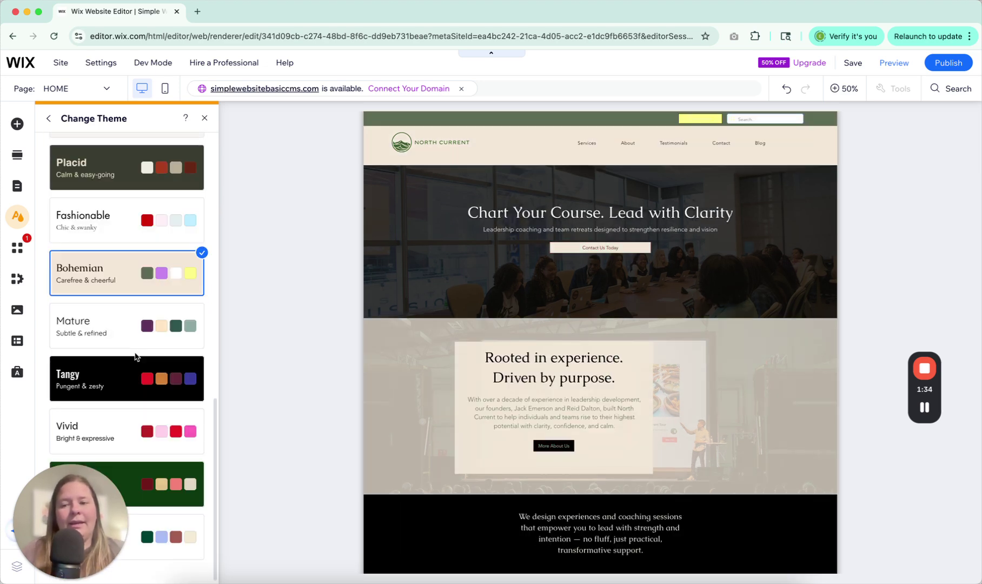
pyautogui.click(142, 431)
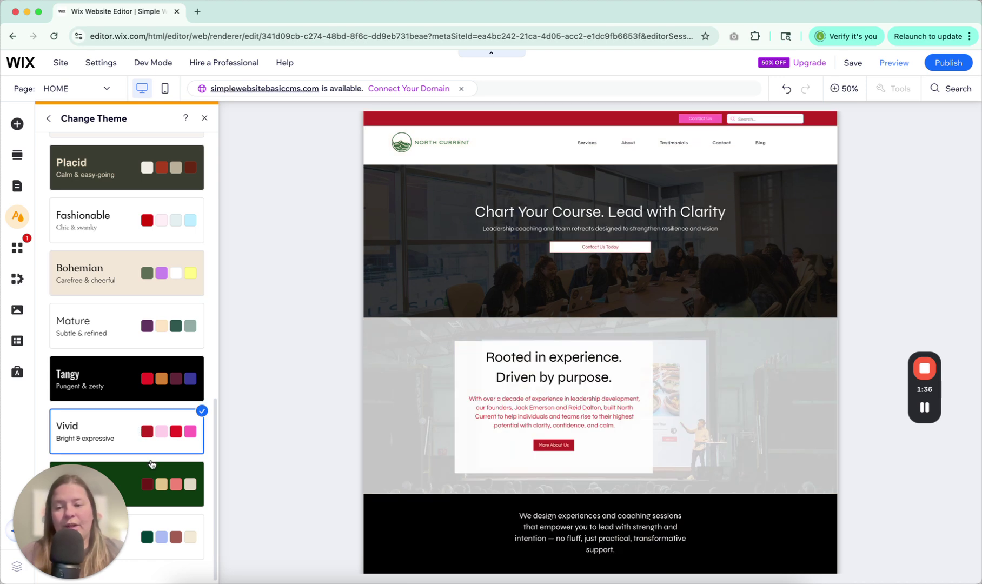
pyautogui.click(166, 504)
pyautogui.click(168, 536)
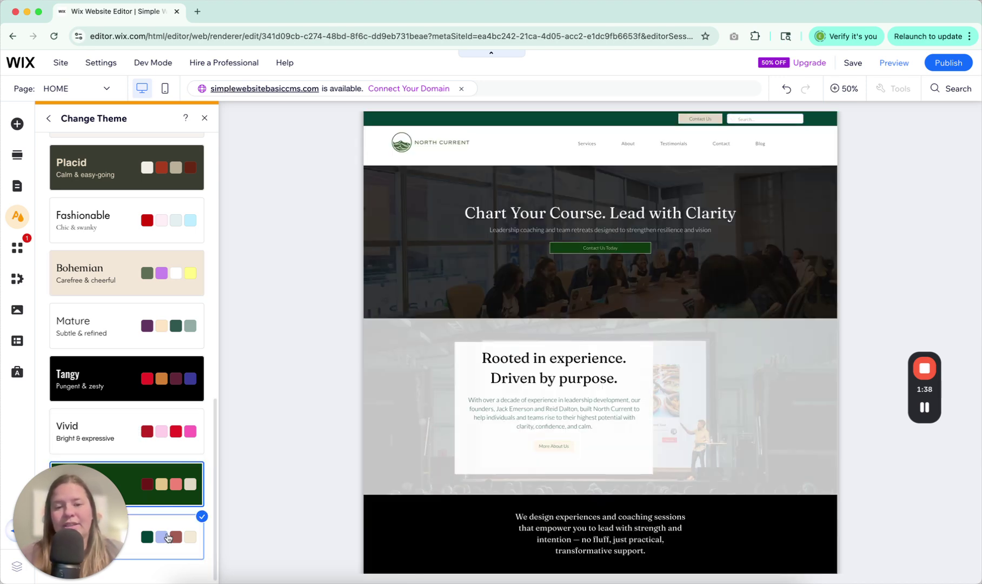
pyautogui.scroll(10, 168, 537)
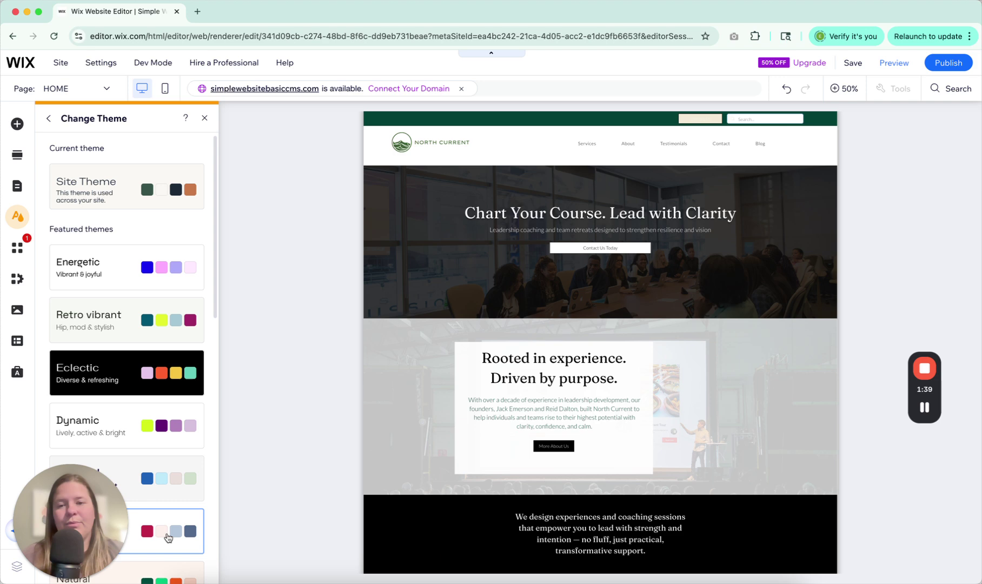
pyautogui.click(142, 257)
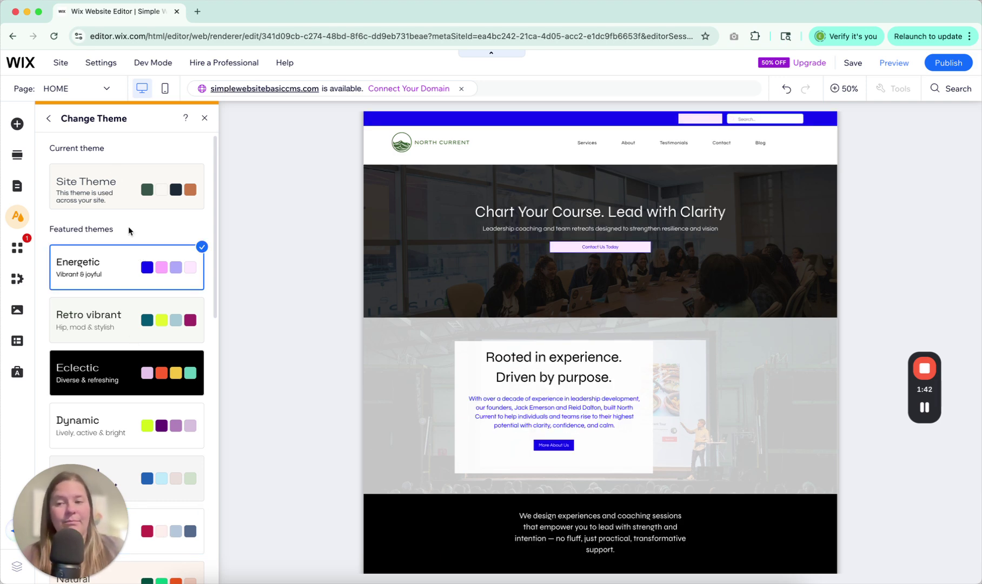
pyautogui.click(104, 184)
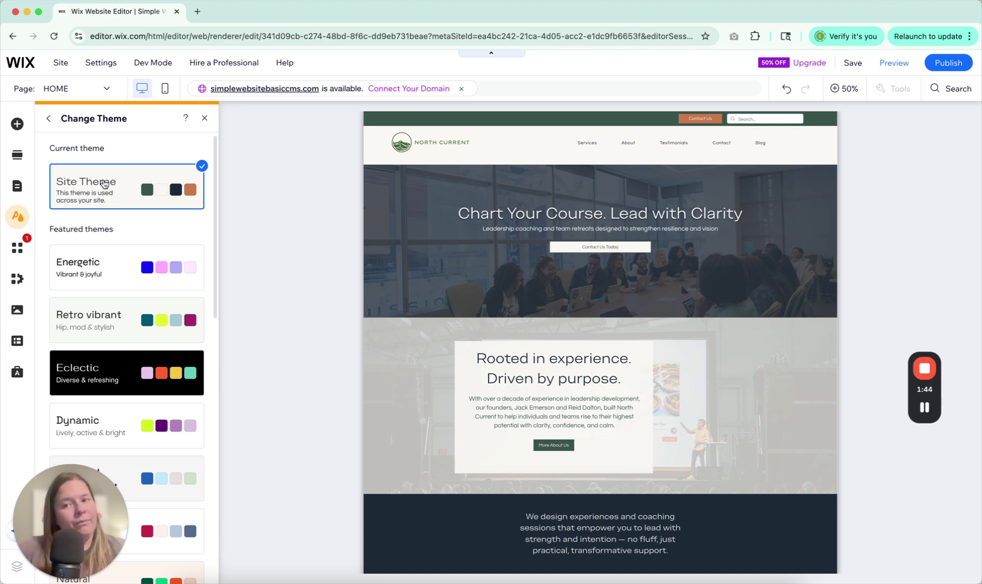
# - Open the colour theme customisation and inspect the first two base colours without changing them
pyautogui.click(48, 118)
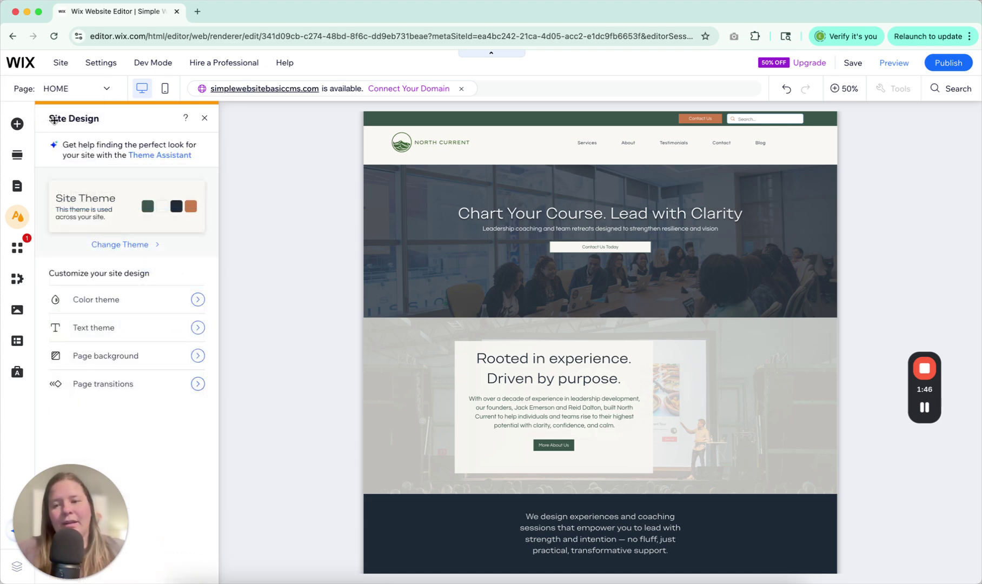
pyautogui.click(197, 299)
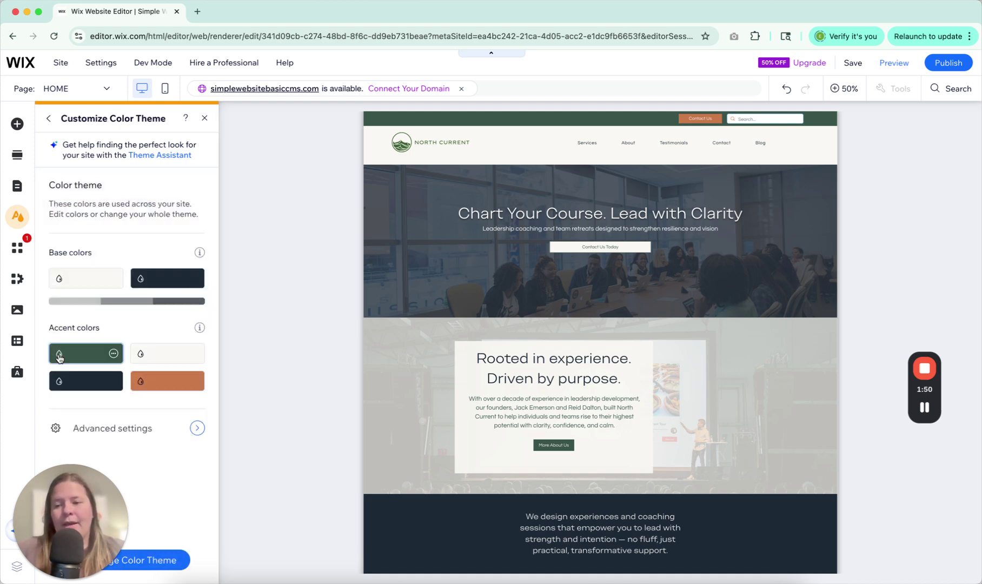
pyautogui.click(84, 280)
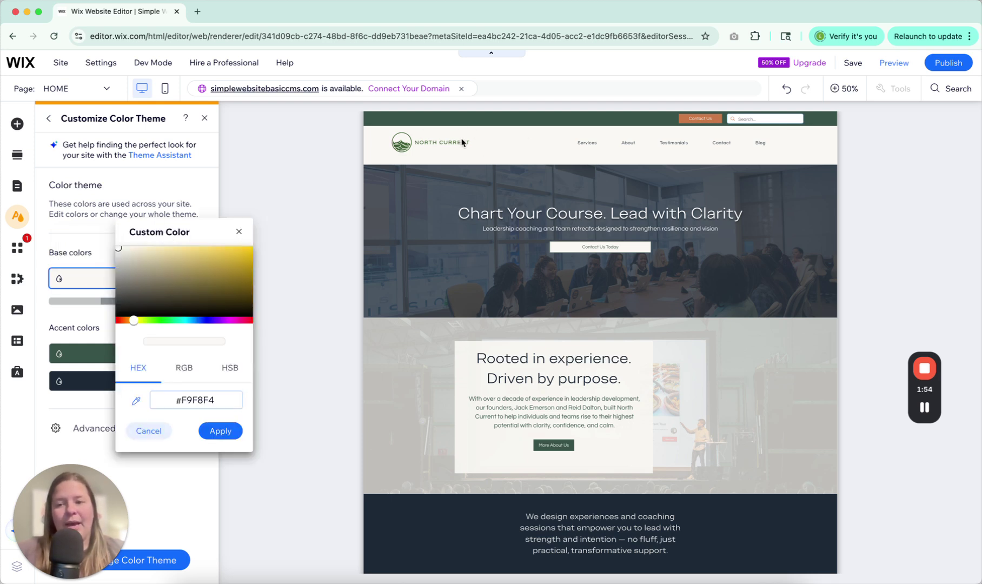
pyautogui.click(238, 232)
pyautogui.click(172, 281)
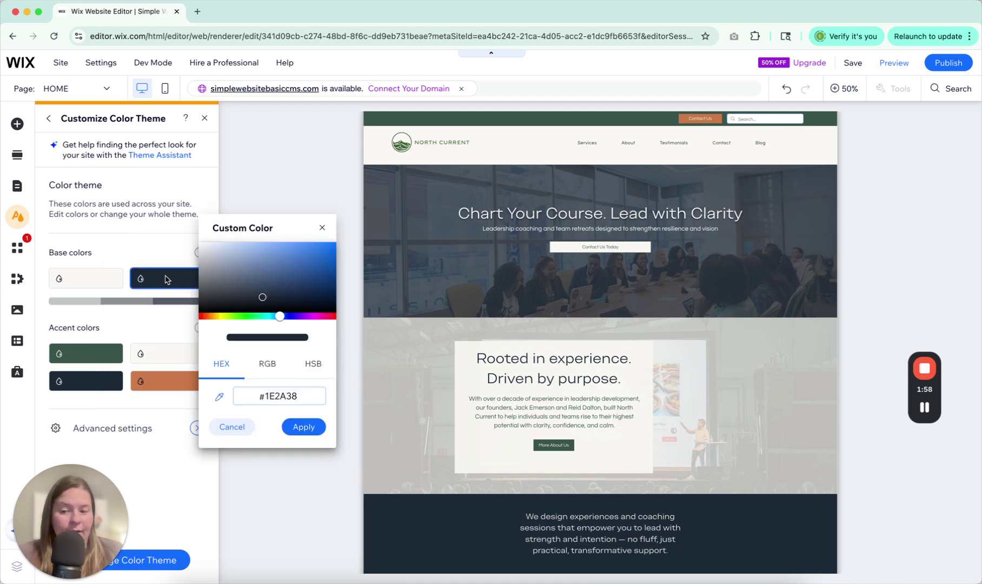
pyautogui.click(157, 477)
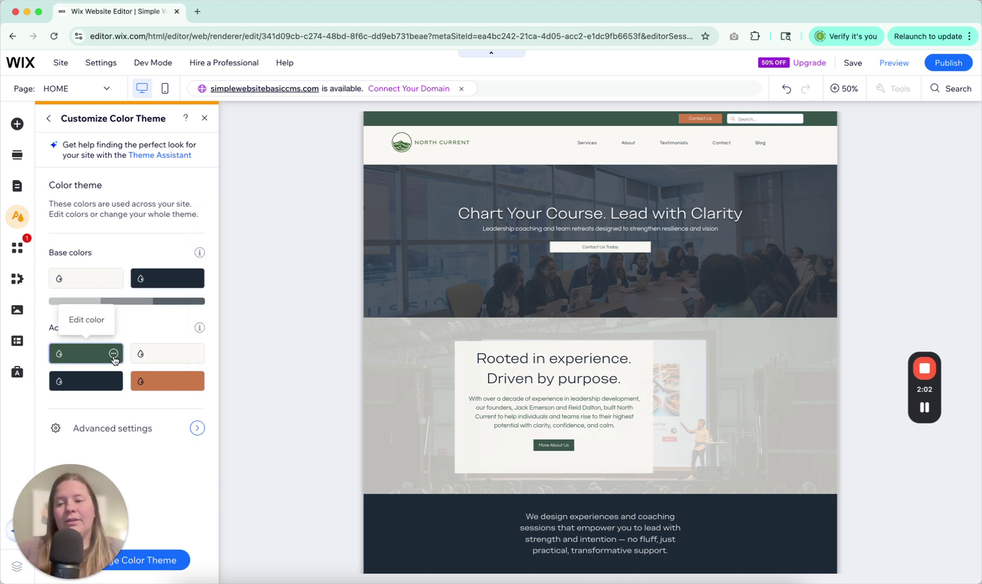
# - Change the first accent colour from #39554A green to #FF0000 red and apply it
pyautogui.click(114, 354)
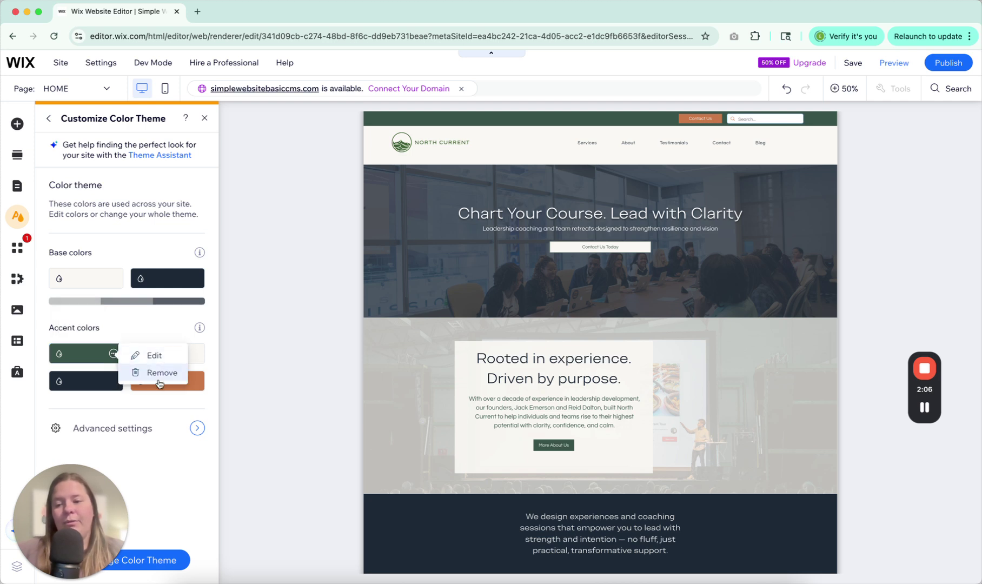
pyautogui.click(113, 381)
pyautogui.click(93, 365)
pyautogui.click(93, 365)
pyautogui.click(214, 471)
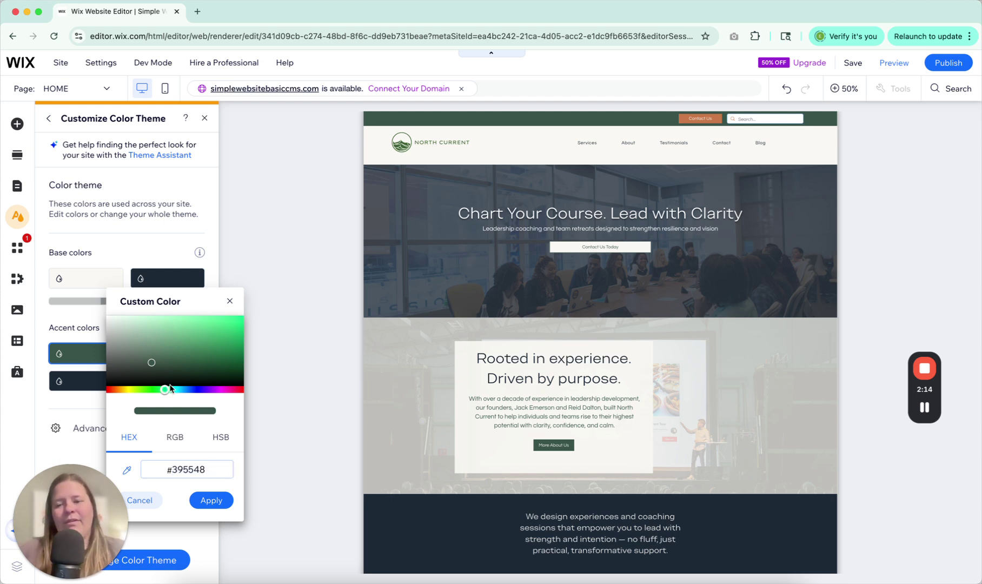
pyautogui.click(238, 389)
pyautogui.moveTo(238, 389); pyautogui.dragTo(244, 390)
pyautogui.moveTo(240, 324); pyautogui.dragTo(248, 300)
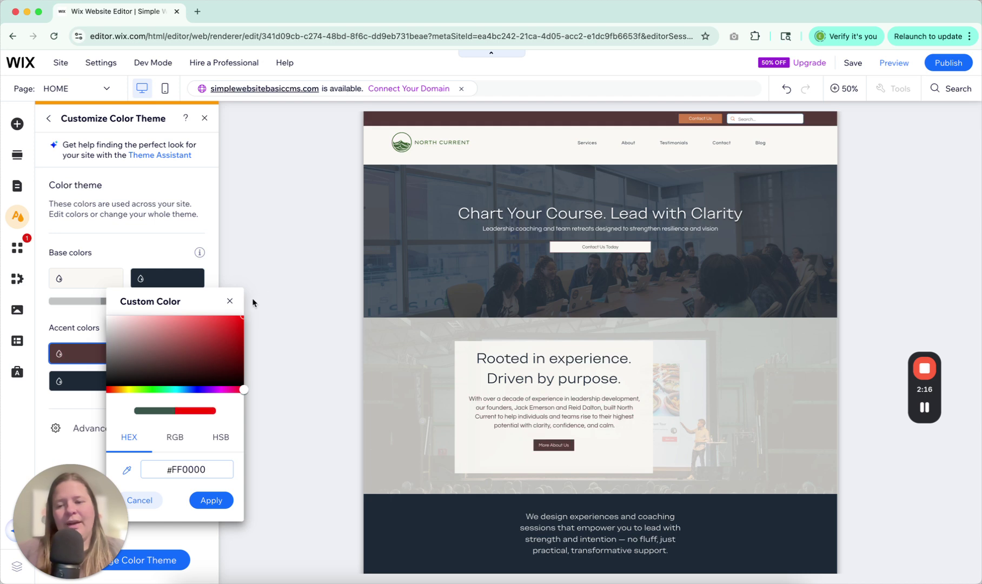
pyautogui.click(211, 500)
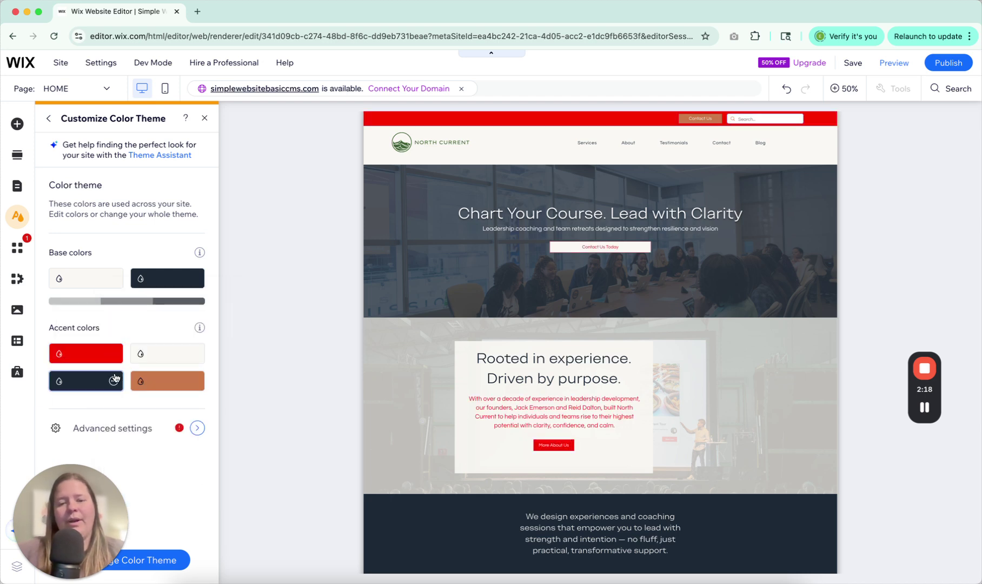
pyautogui.scroll(-15, 464, 374)
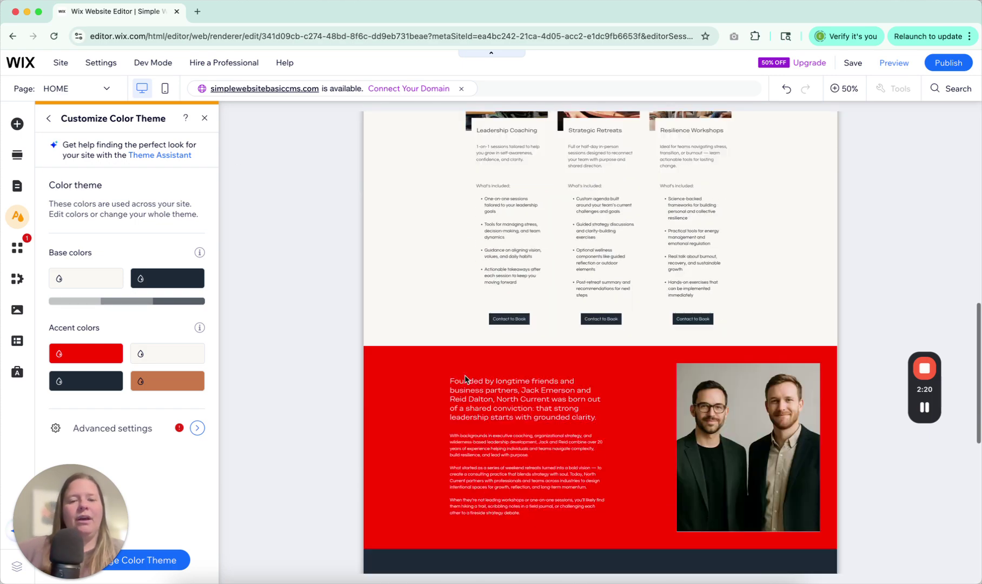
pyautogui.scroll(15, 465, 378)
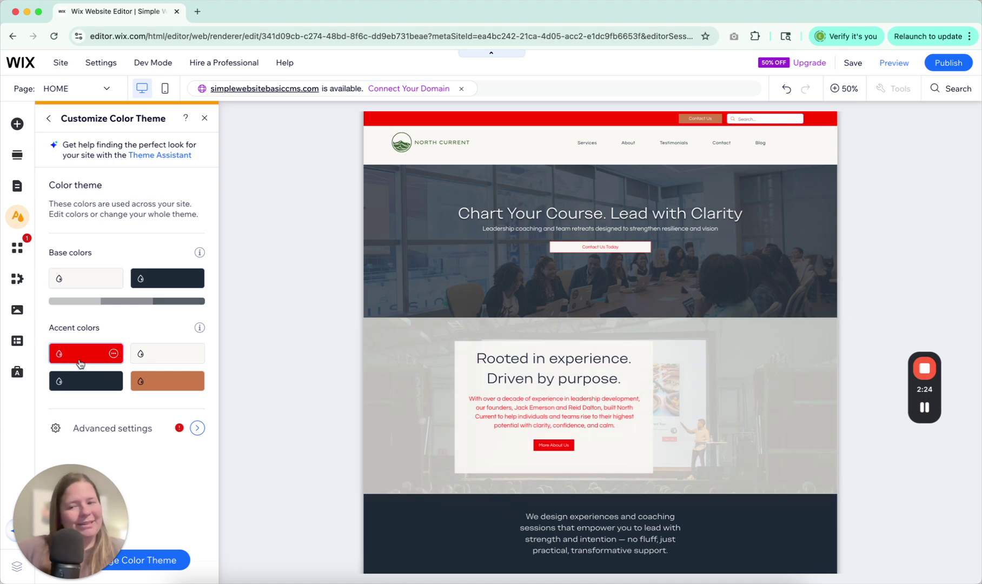
# - Replace the accent's FF0000 hex with 39554A, apply it, and go back to Site Design
pyautogui.click(89, 357)
pyautogui.doubleClick(217, 477)
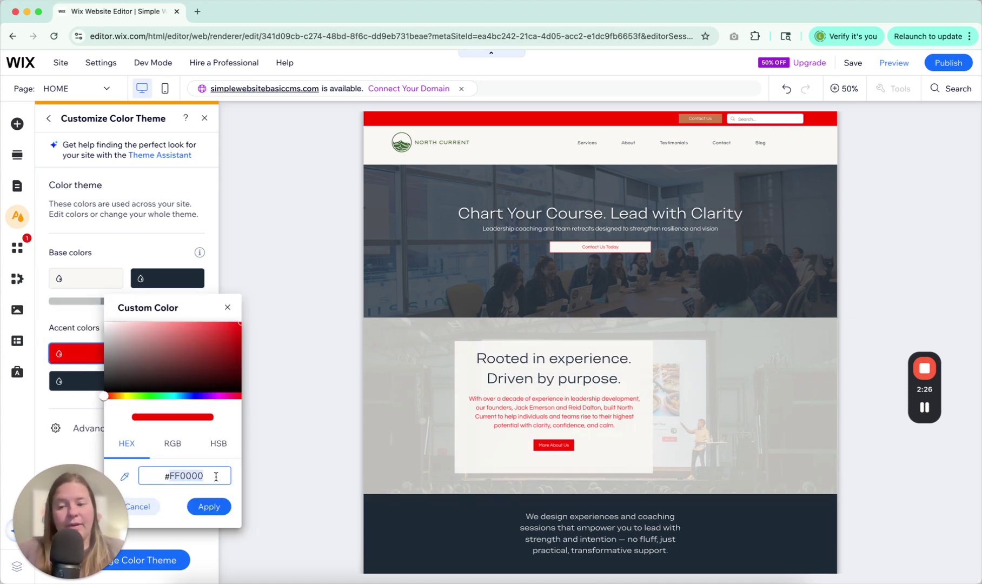
pyautogui.press('super+v')
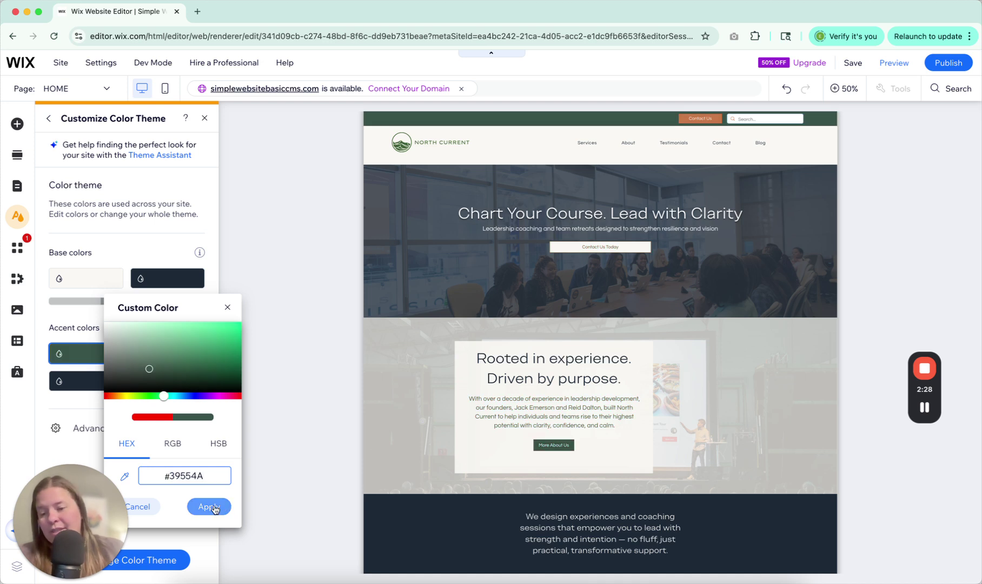
pyautogui.click(209, 506)
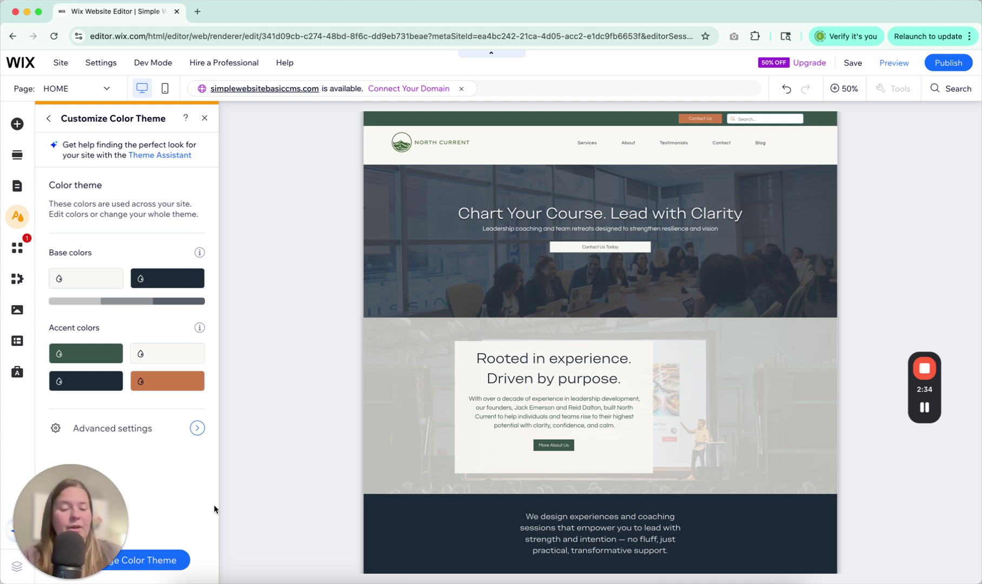
pyautogui.click(51, 120)
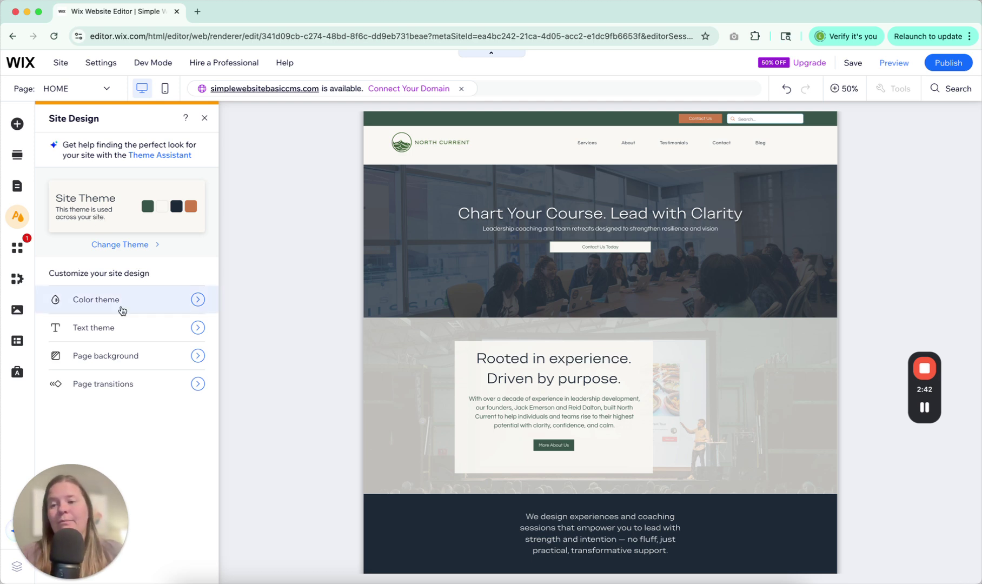
pyautogui.click(121, 328)
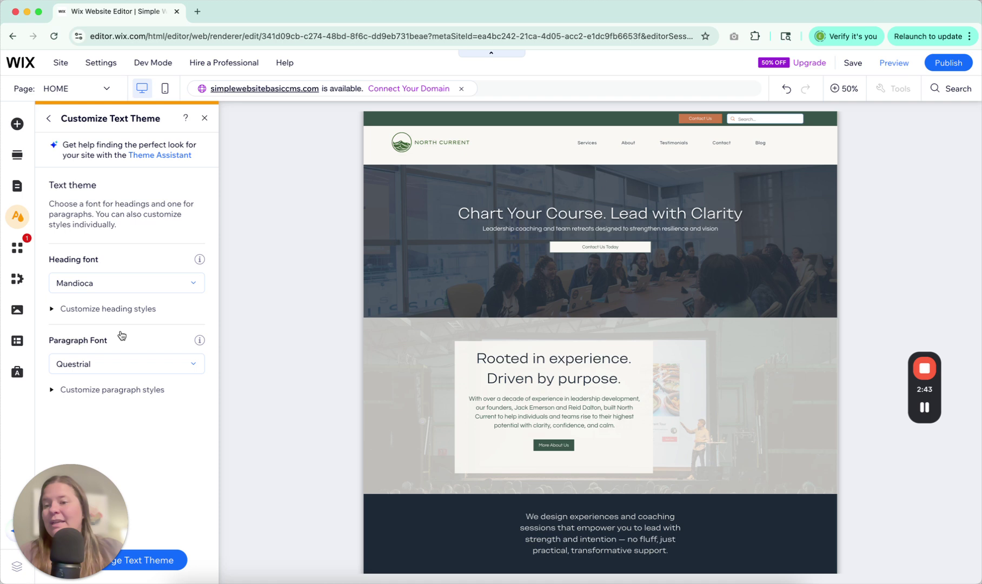
pyautogui.click(112, 281)
pyautogui.scroll(-3, 98, 378)
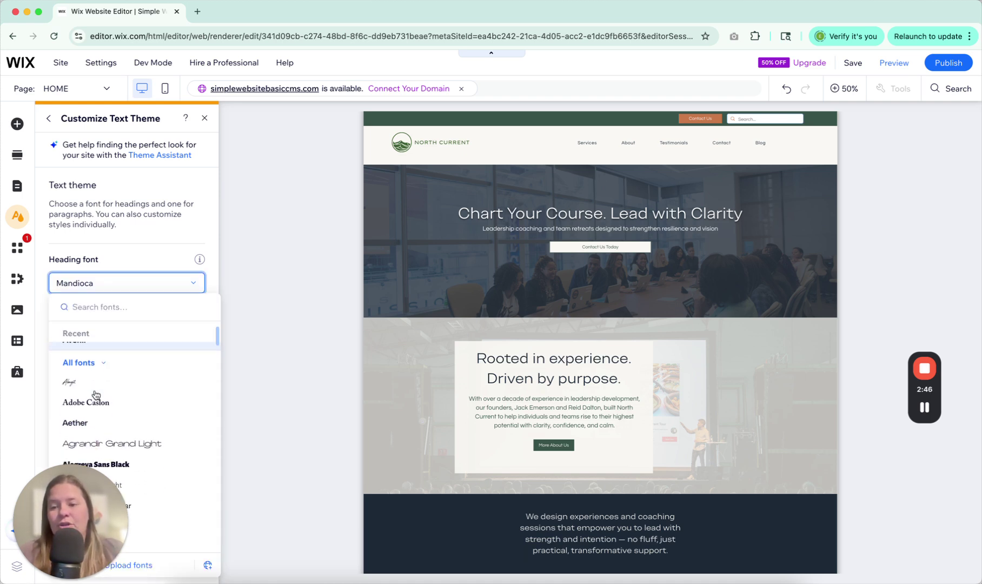
pyautogui.scroll(3, 104, 384)
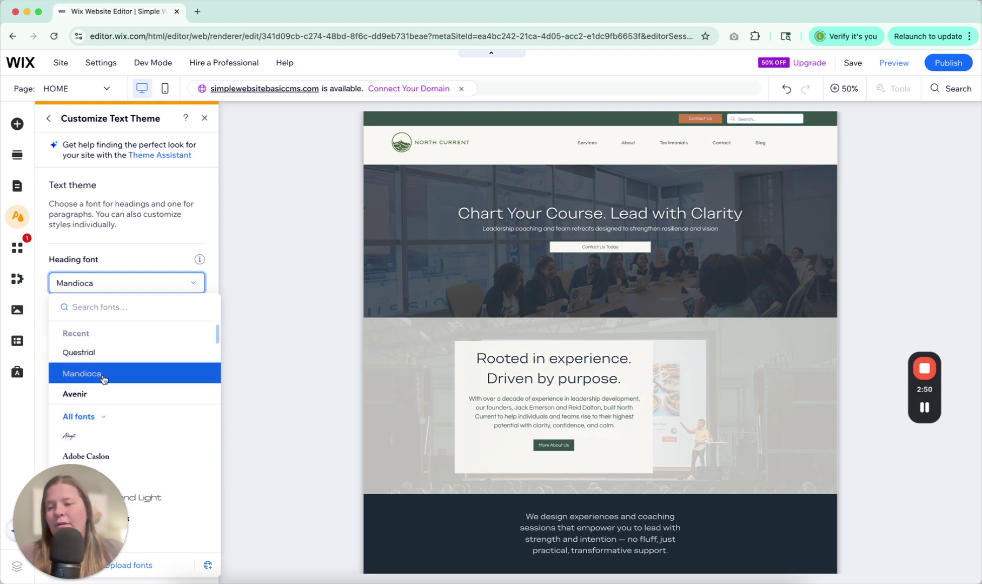
pyautogui.scroll(-5, 104, 378)
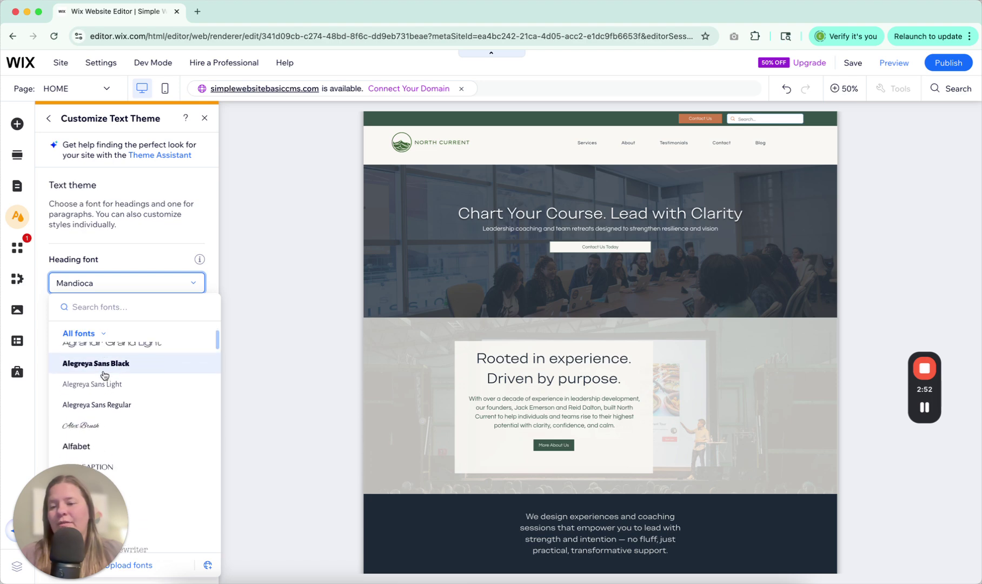
pyautogui.scroll(1, 104, 368)
pyautogui.click(104, 363)
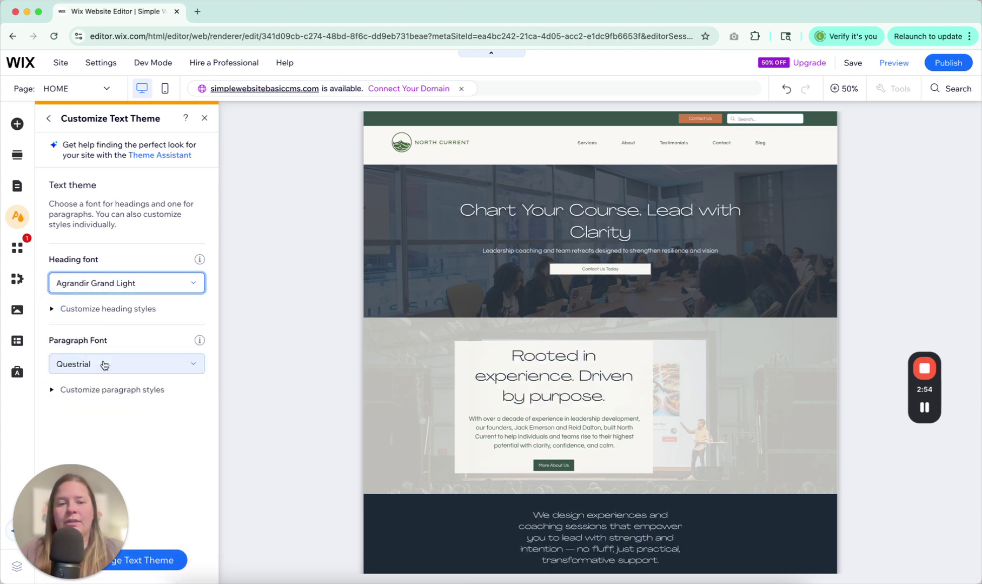
pyautogui.scroll(-4, 517, 361)
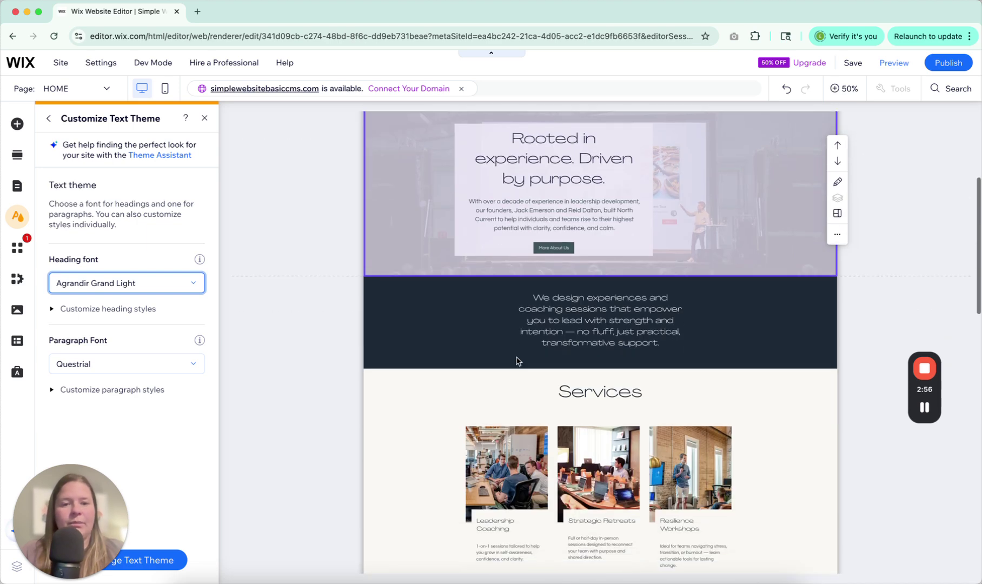
pyautogui.scroll(4, 516, 362)
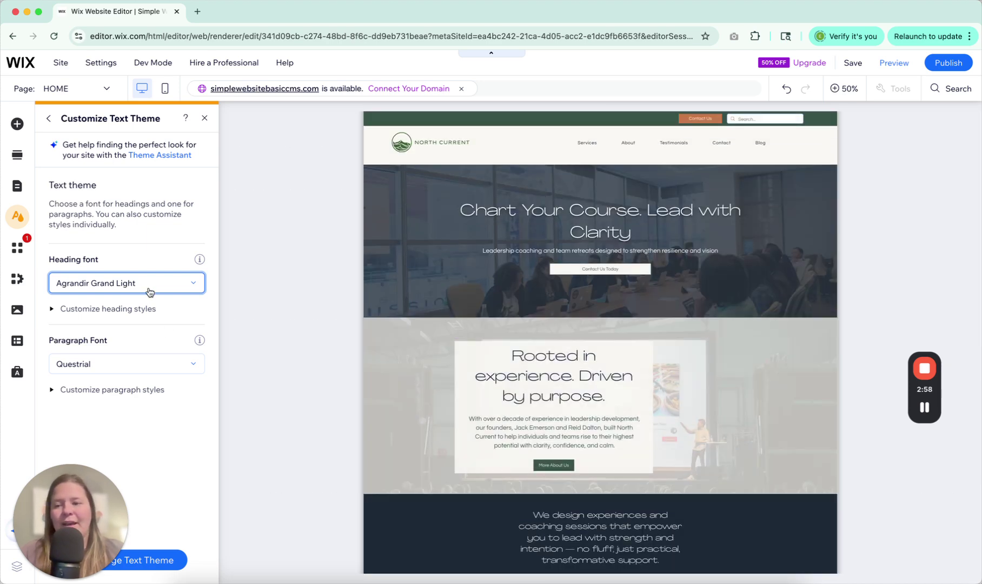
pyautogui.click(148, 284)
pyautogui.click(101, 394)
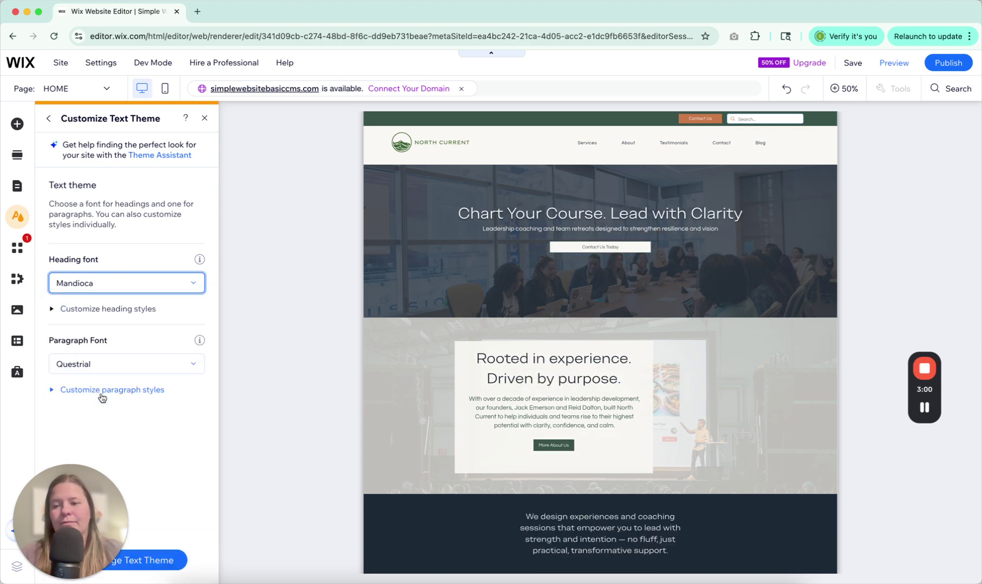
pyautogui.click(49, 119)
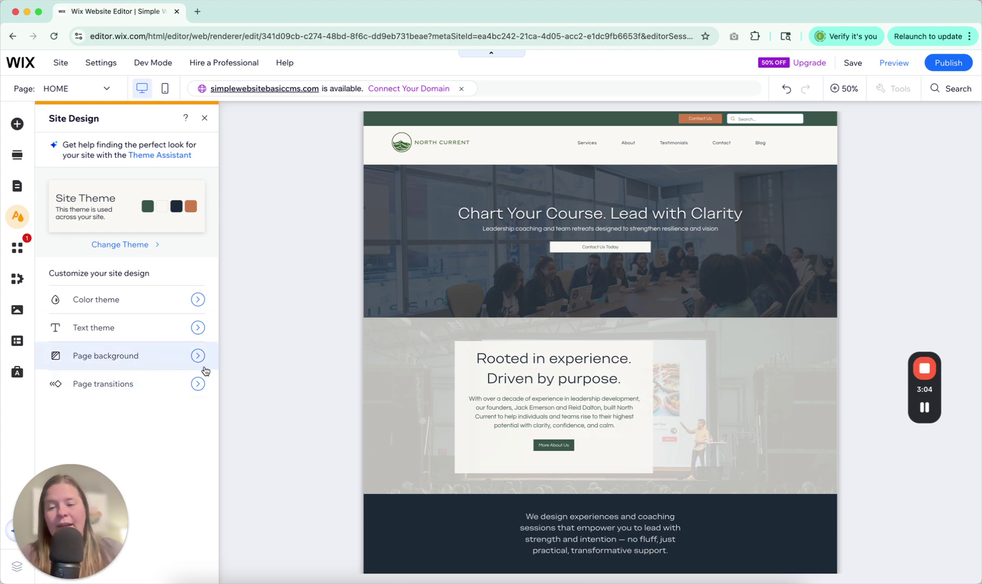
# - Look at the Page background settings without changes, then close the Site Design panel
pyautogui.click(200, 364)
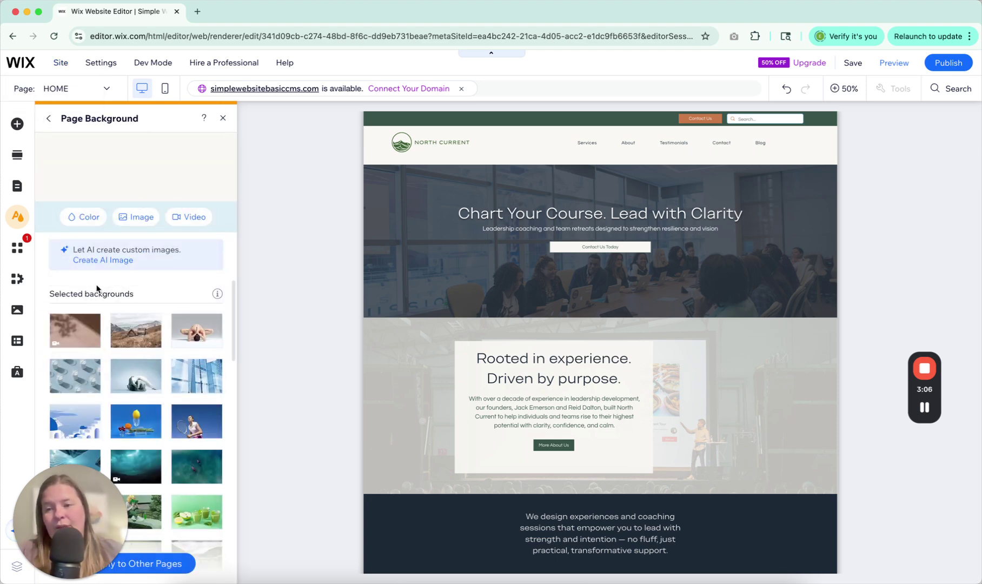
pyautogui.click(49, 118)
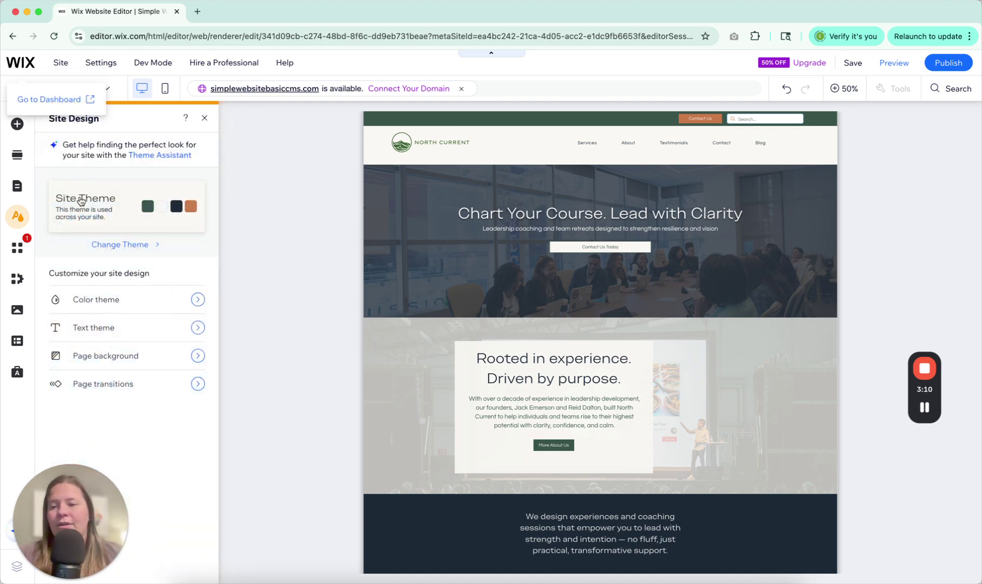
pyautogui.click(204, 118)
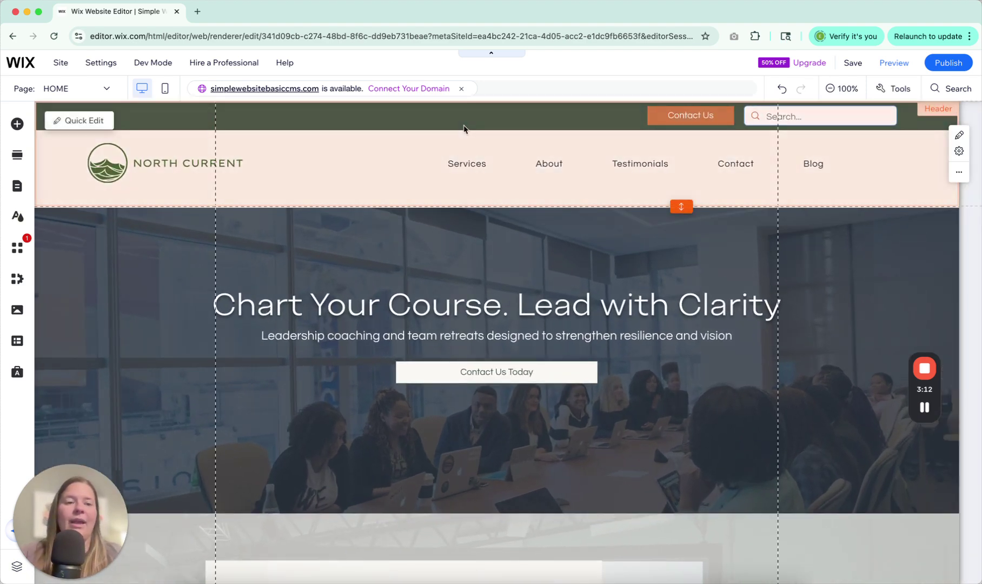